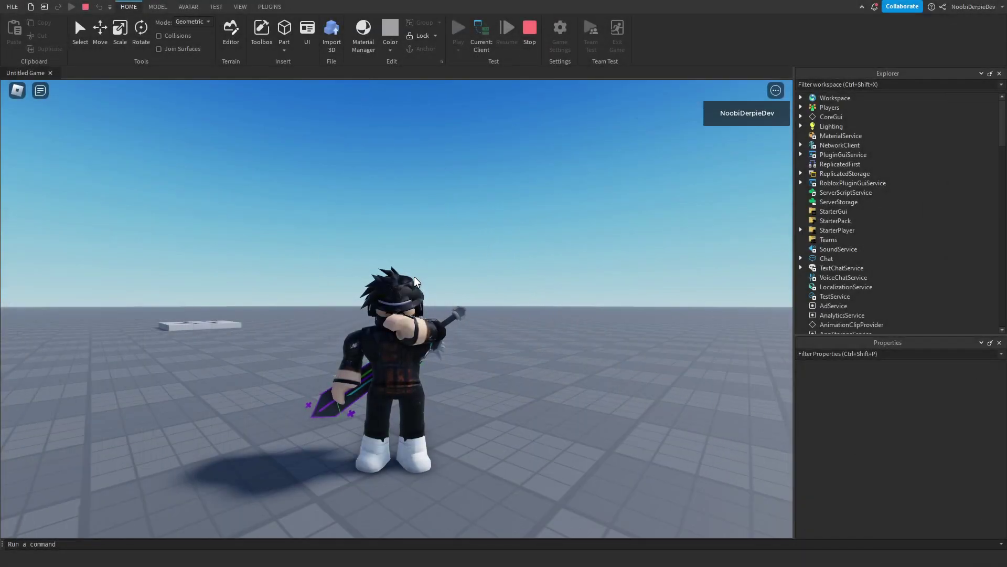
- Stop the running play test and return the view to the spawn location
right_drag(513, 297, 574, 300)
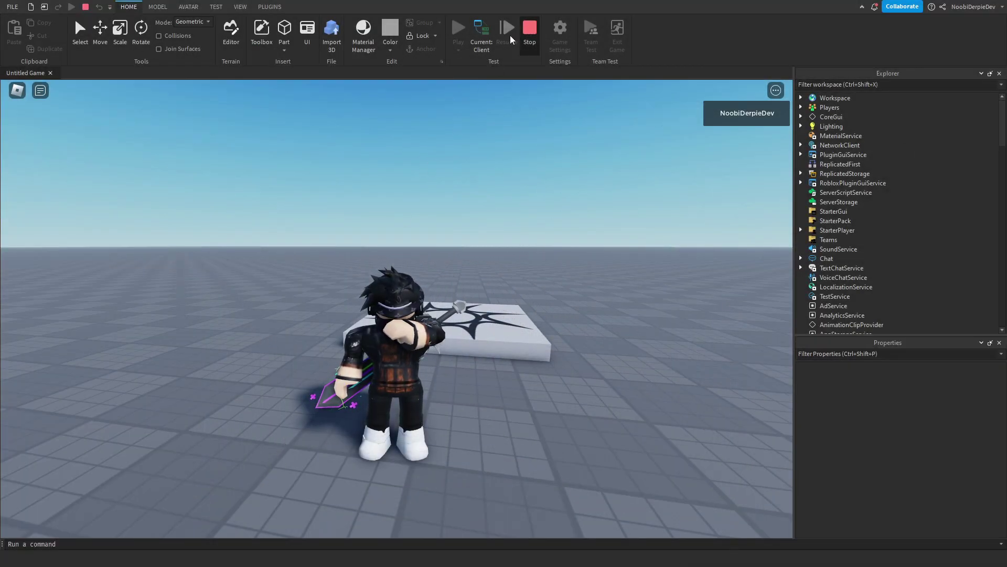
click(530, 32)
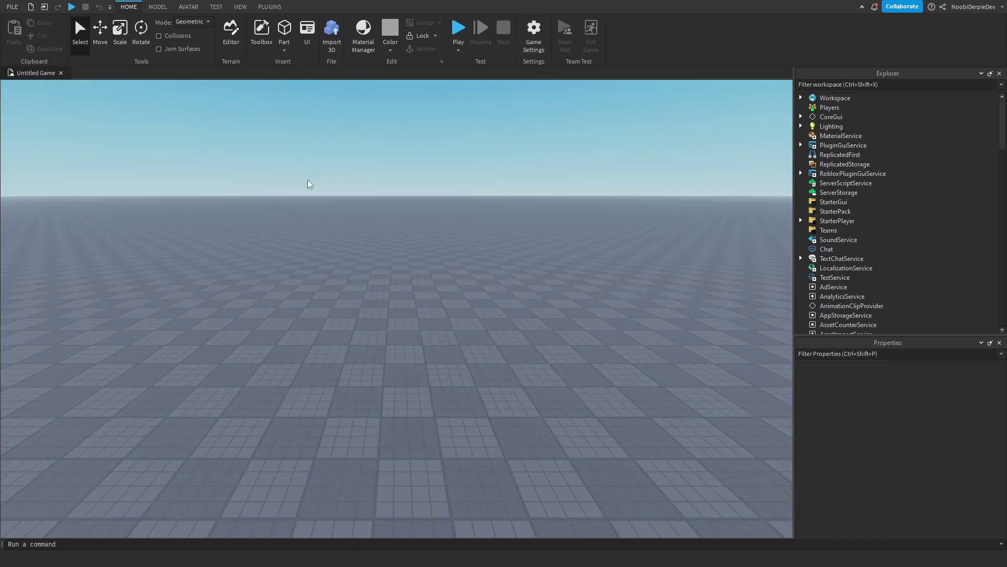
key(d)
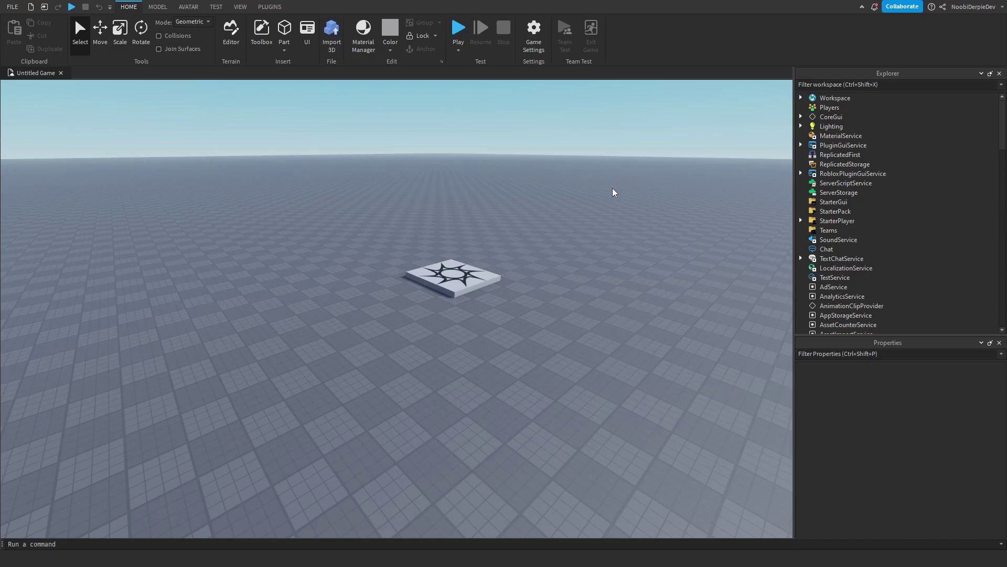
- Open Beta Features from the File menu and scroll through the list
click(14, 8)
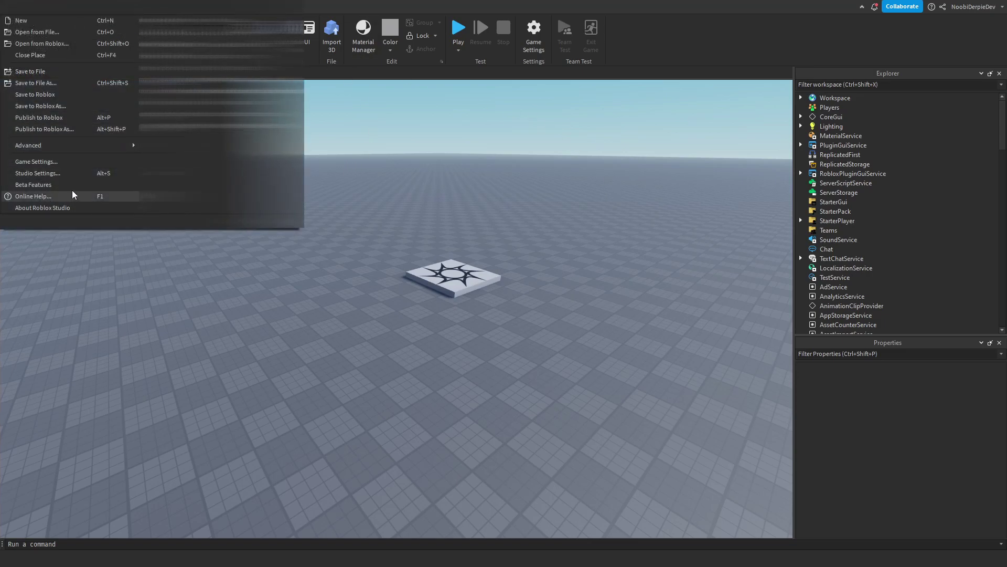
click(64, 185)
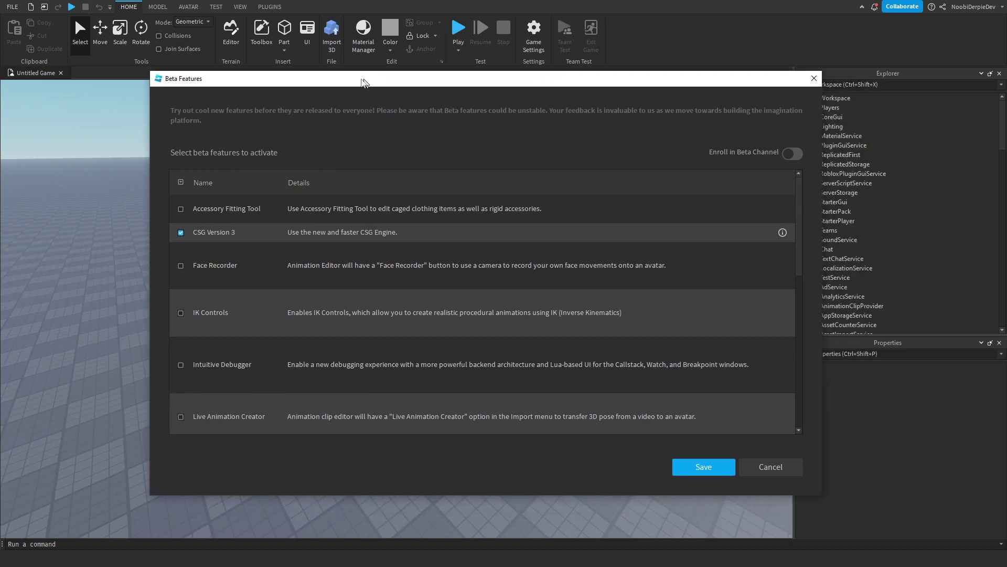
scroll(213, 285, down, 8)
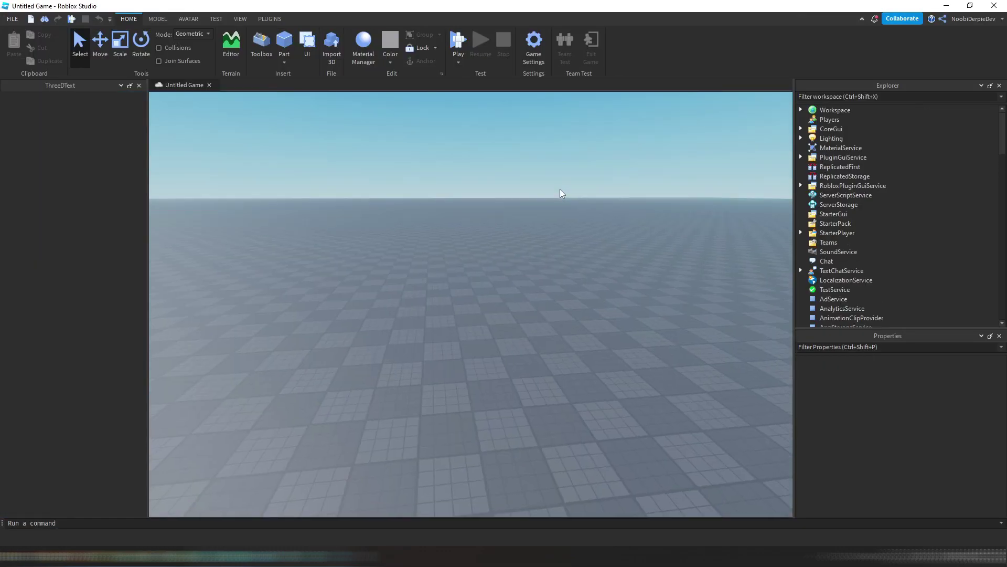
click(139, 85)
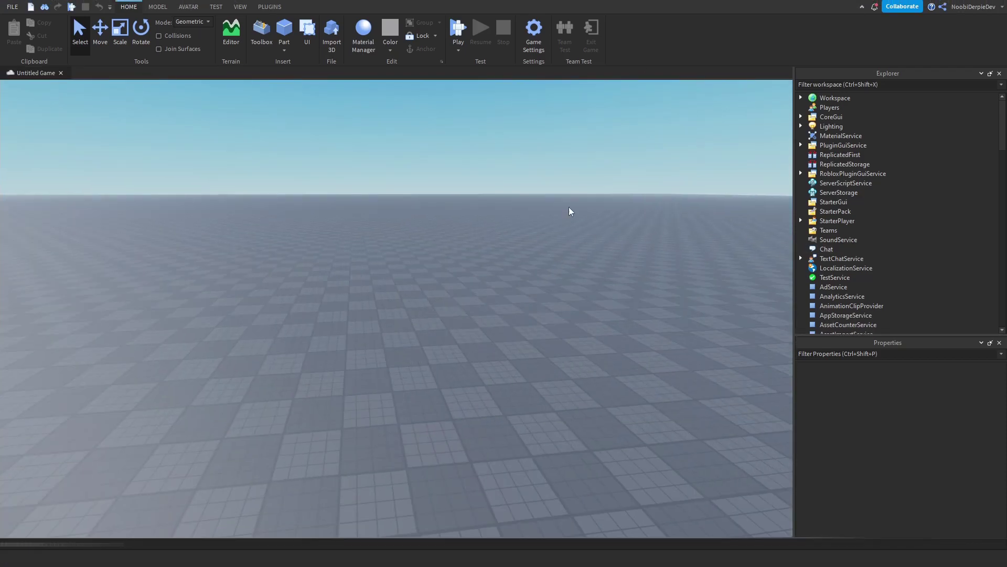
click(860, 183)
click(877, 183)
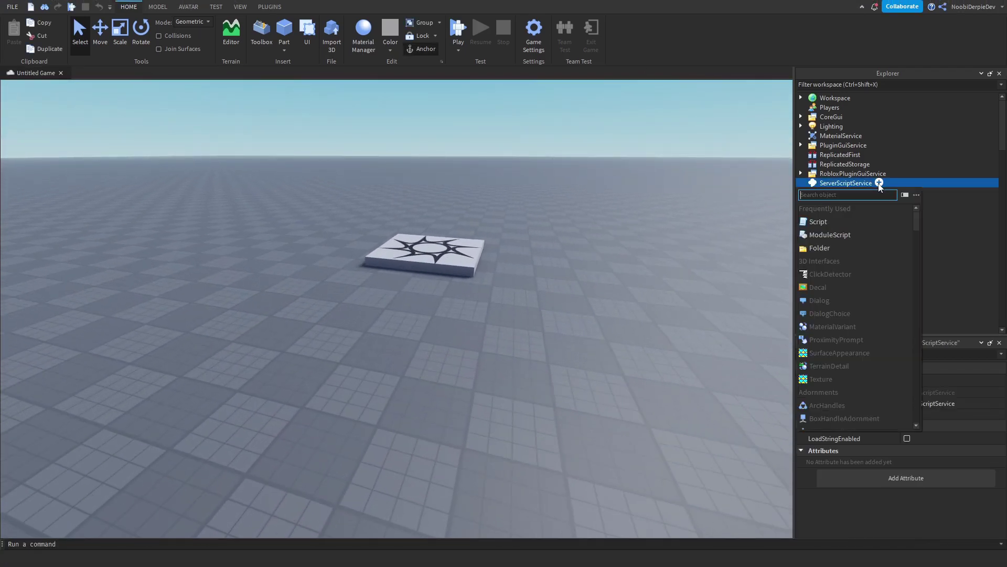
text(remote)
click(871, 201)
click(876, 183)
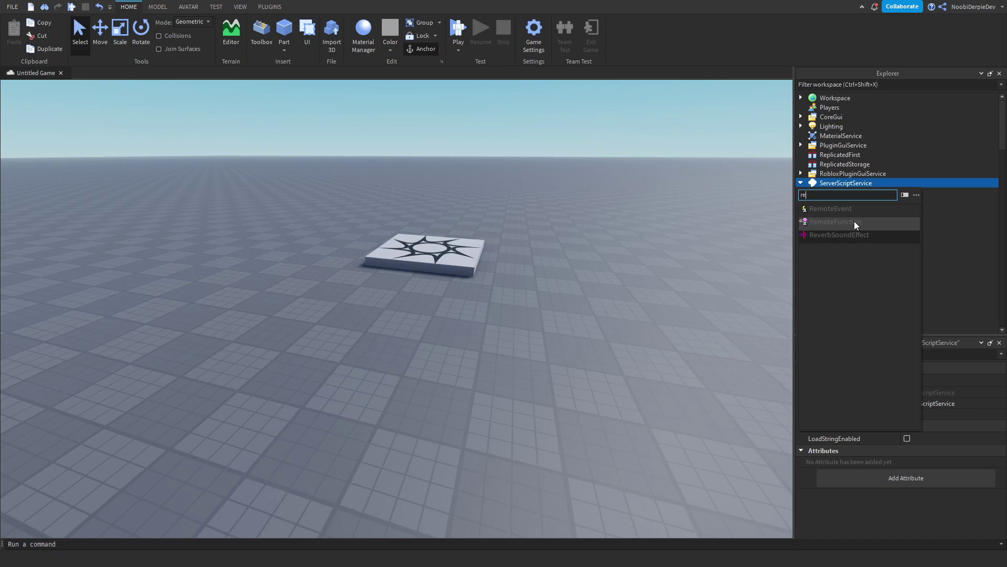
click(836, 201)
click(845, 163)
click(877, 164)
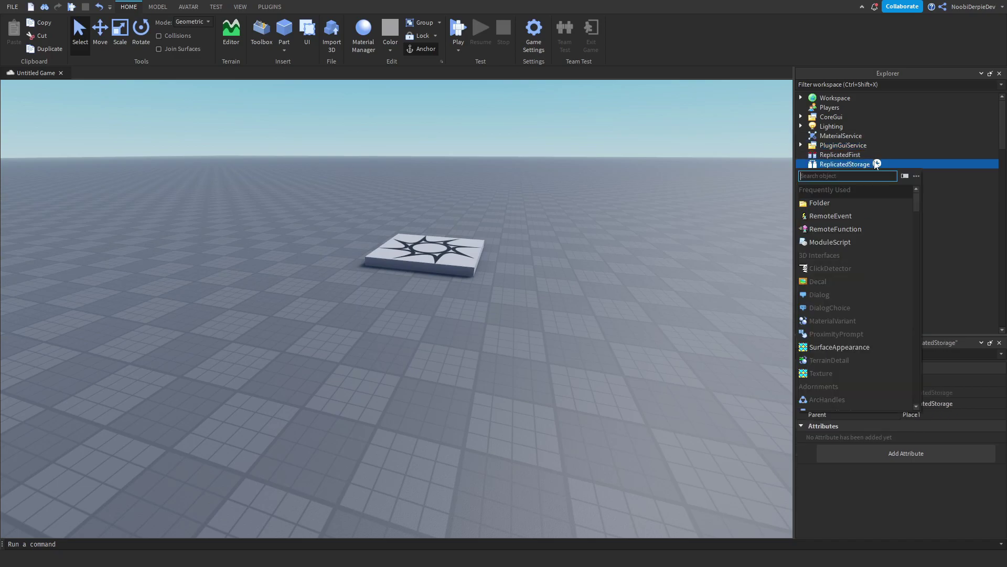
click(845, 204)
click(840, 174)
click(886, 173)
click(850, 213)
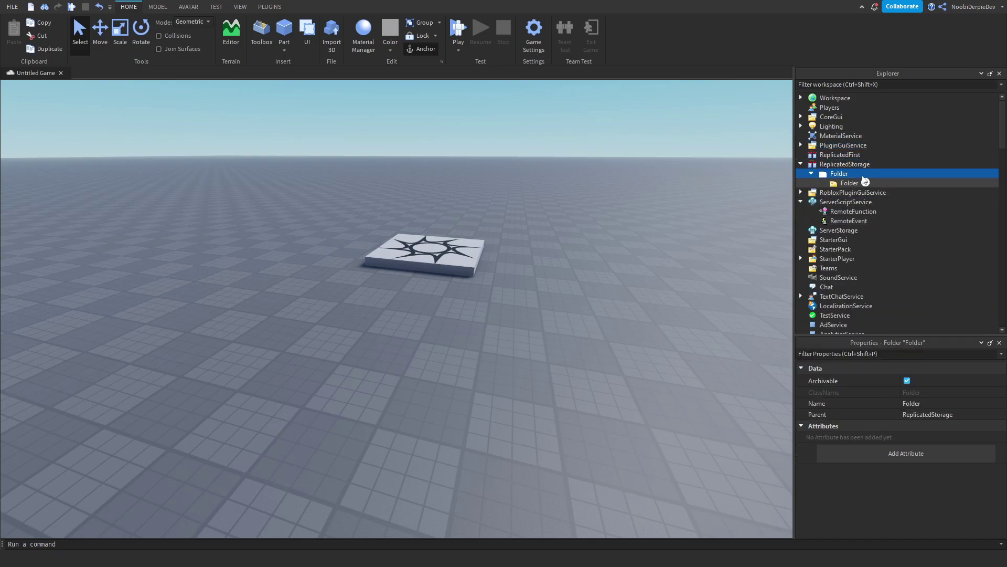
click(886, 182)
click(848, 249)
click(874, 192)
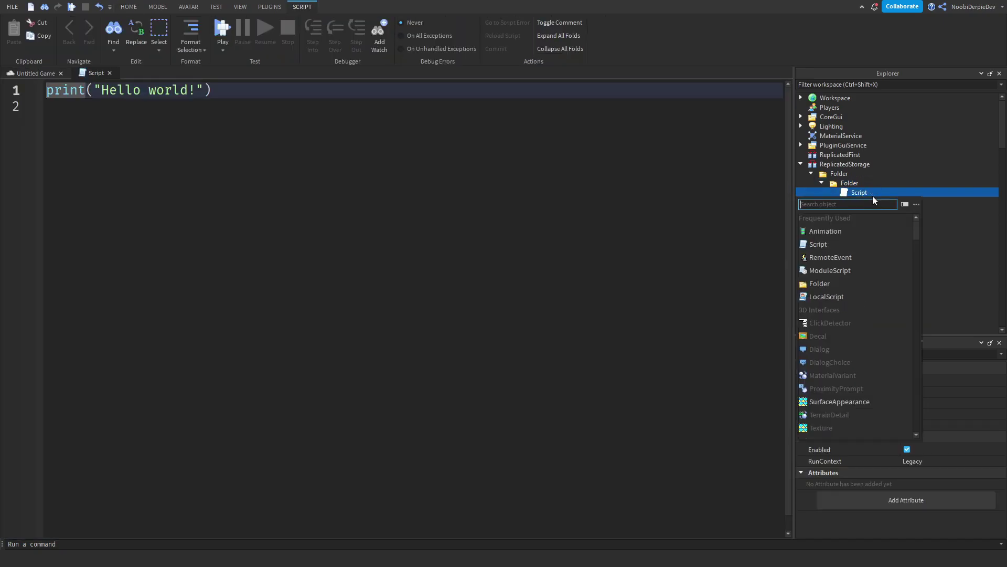
click(838, 295)
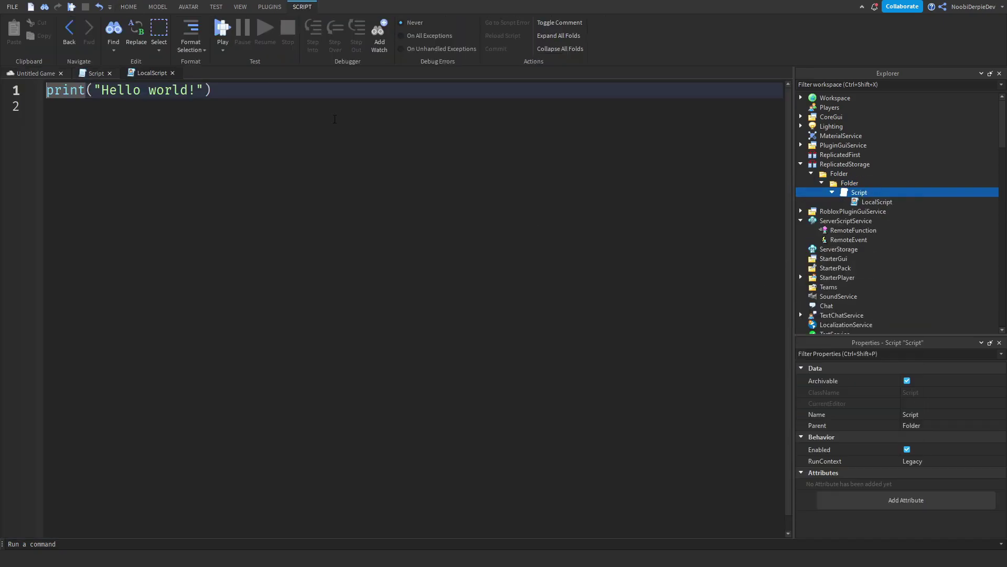
click(109, 73)
click(124, 73)
key(ctrl+z)
key(ctrl+z)
key(ctrl+z)
key(ctrl+z)
key(ctrl+z)
key(ctrl+z)
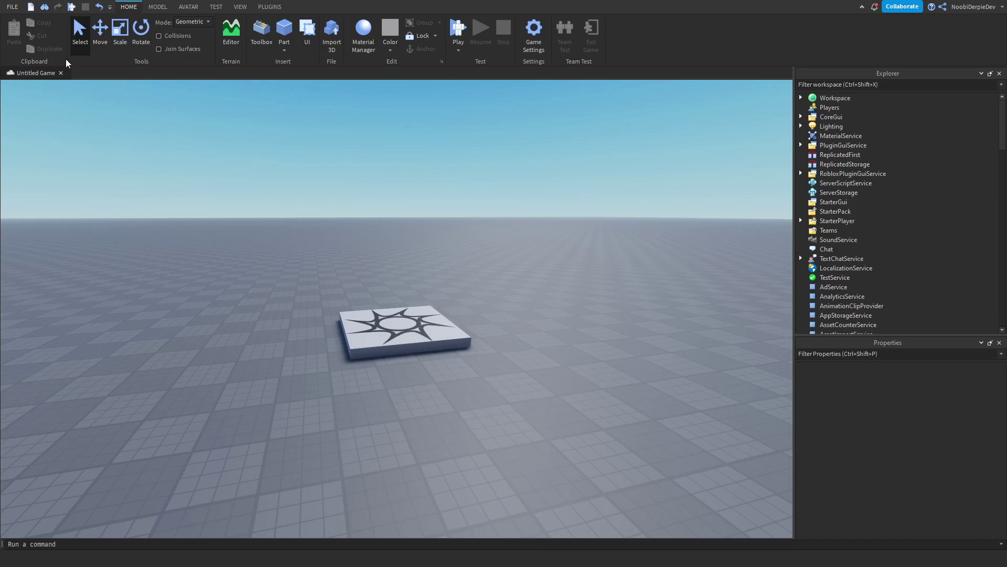
- Open File > Beta Features and scroll to the checked New Icons / DPI Aware Studio entry
click(12, 7)
click(60, 188)
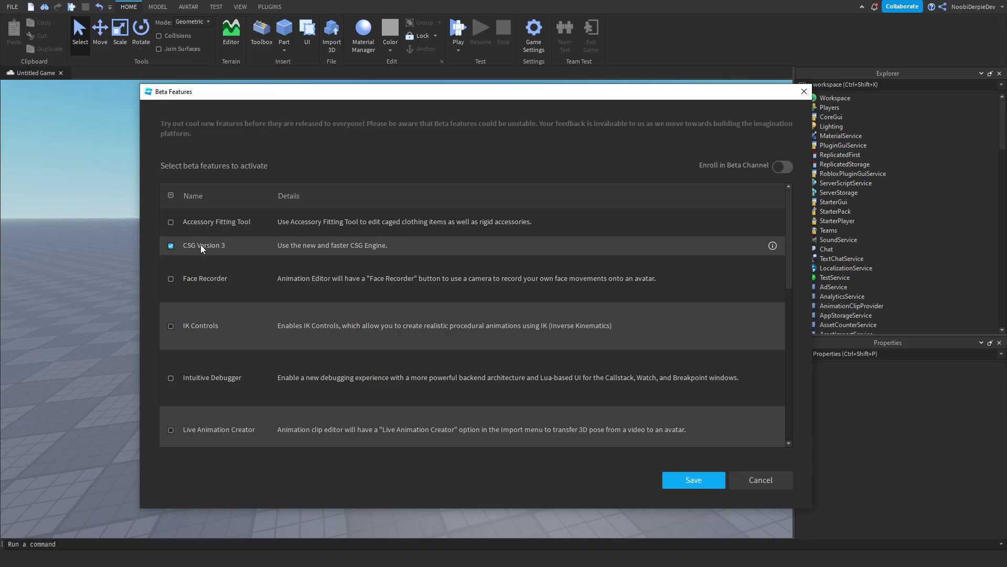
scroll(203, 374, down, 5)
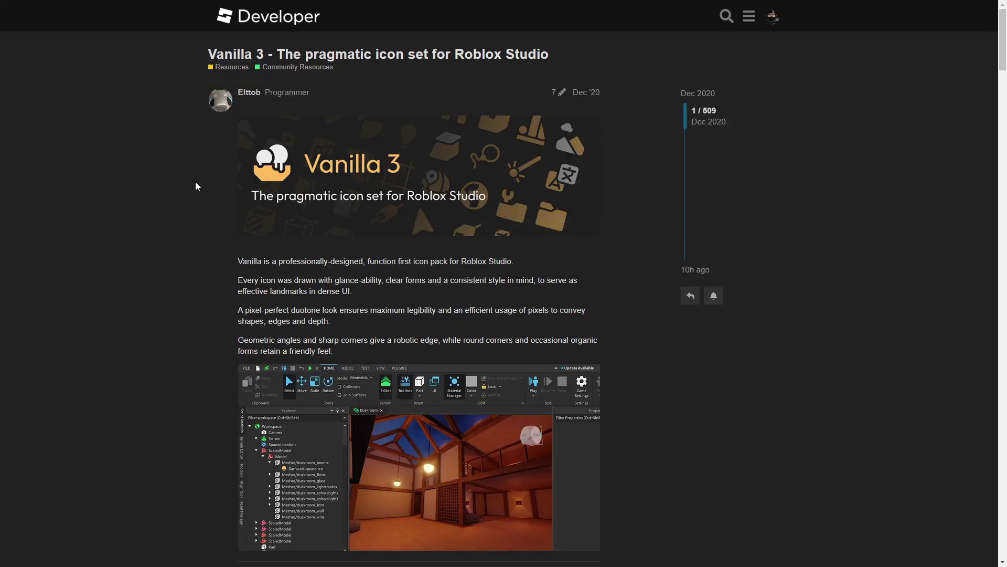
- Scroll the Vanilla 3 post to its download section and highlight the '100% free for personal use' heading
scroll(339, 198, down, 20)
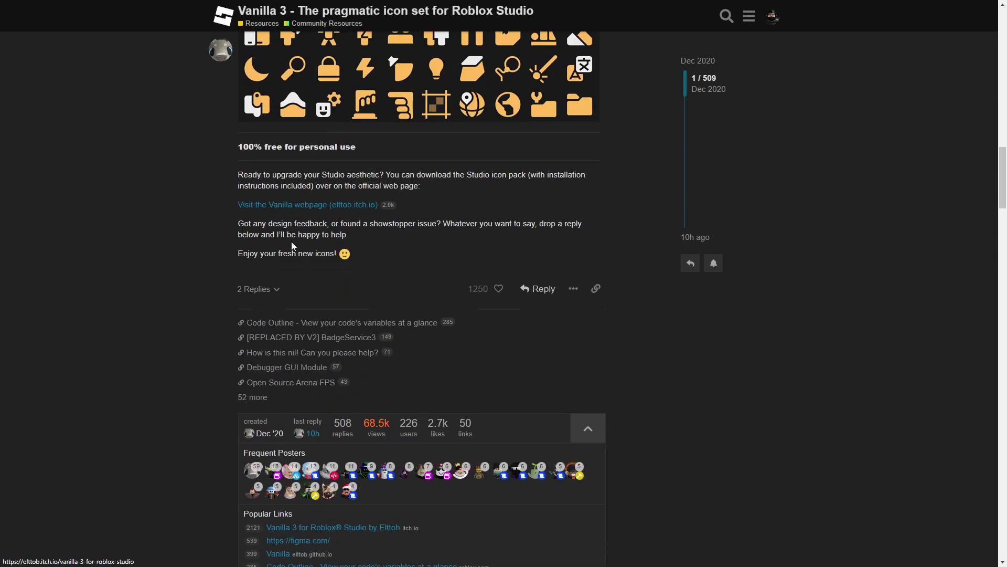
scroll(291, 242, down, 1)
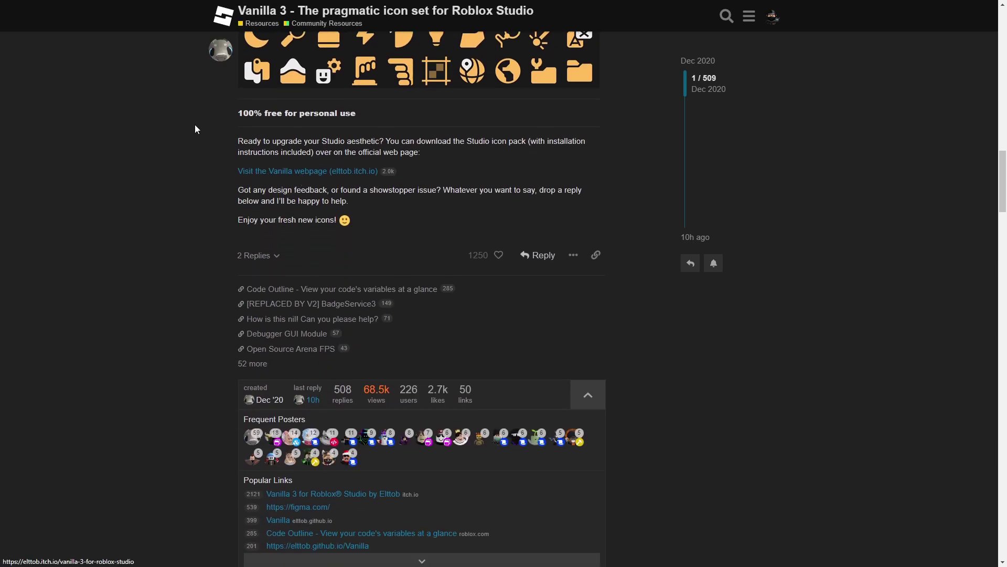
scroll(209, 172, up, 3)
triple_click(253, 230)
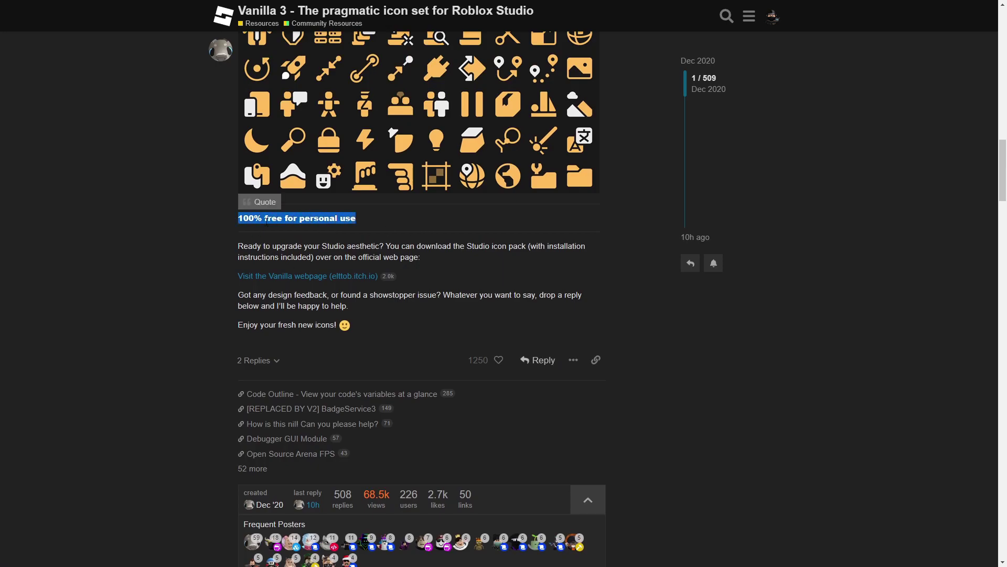
drag(286, 218, 345, 218)
click(317, 263)
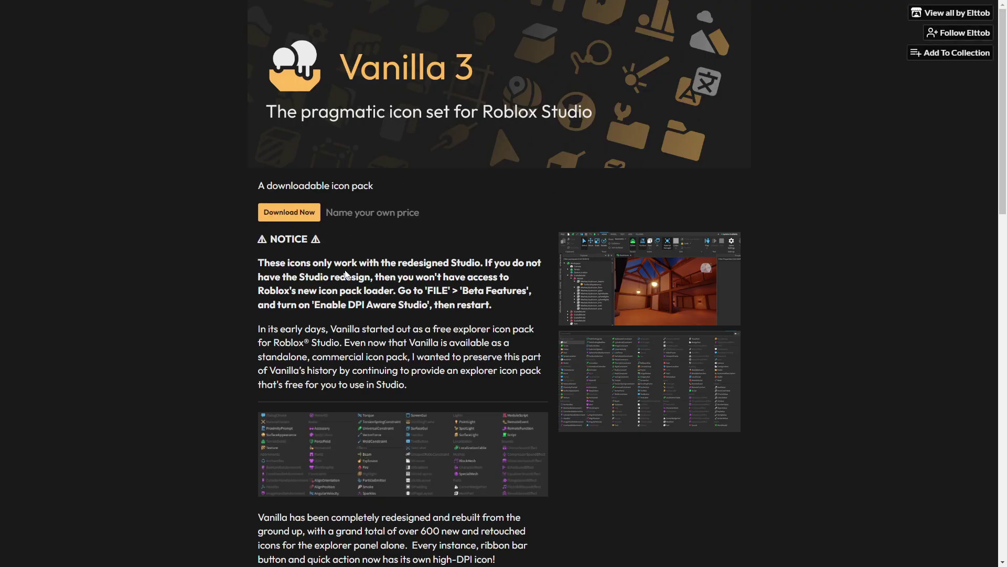
- Download Vanilla 3 for Roblox Studio v544.zip from itch.io without paying, then open it
scroll(346, 274, down, 14)
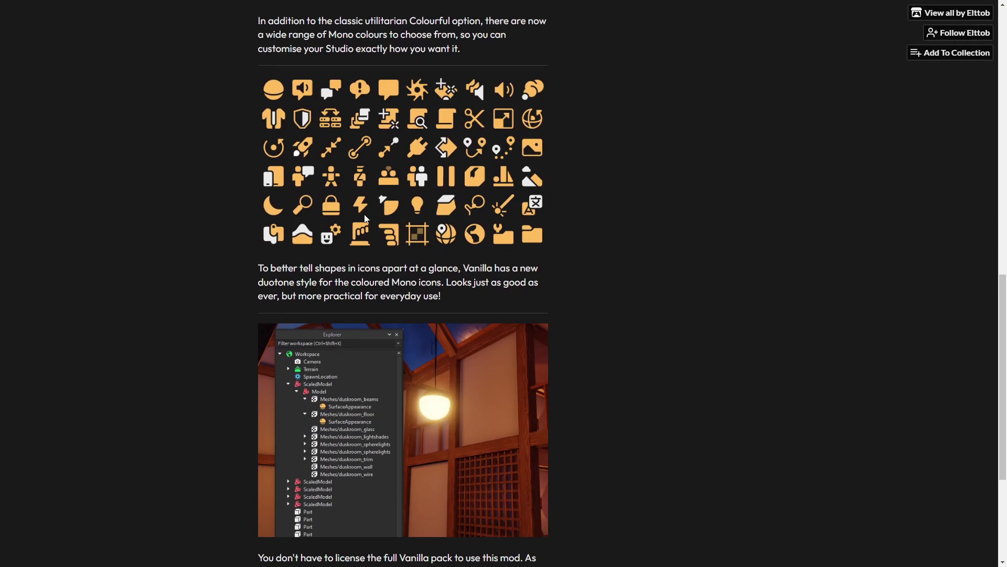
scroll(365, 218, down, 4)
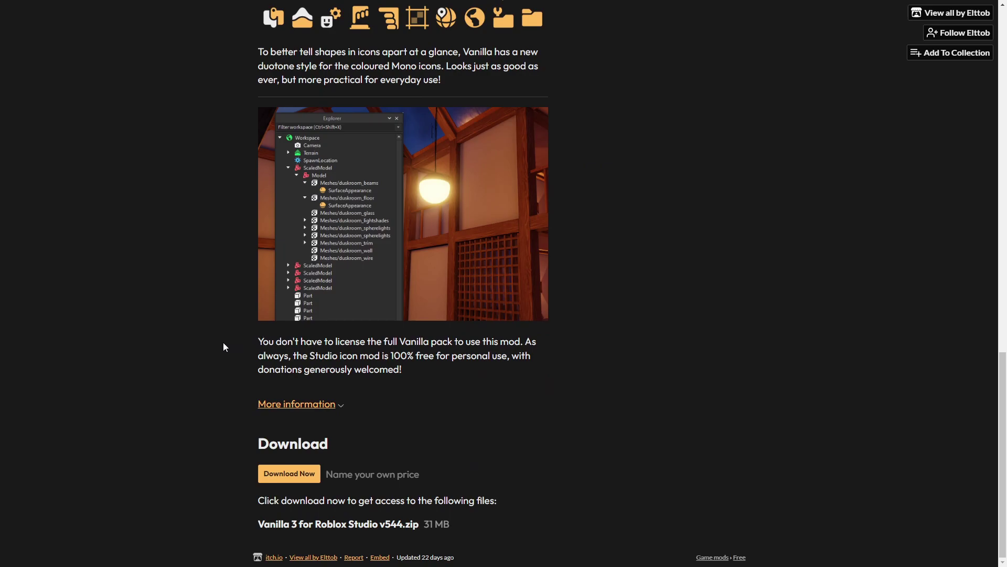
scroll(223, 344, up, 18)
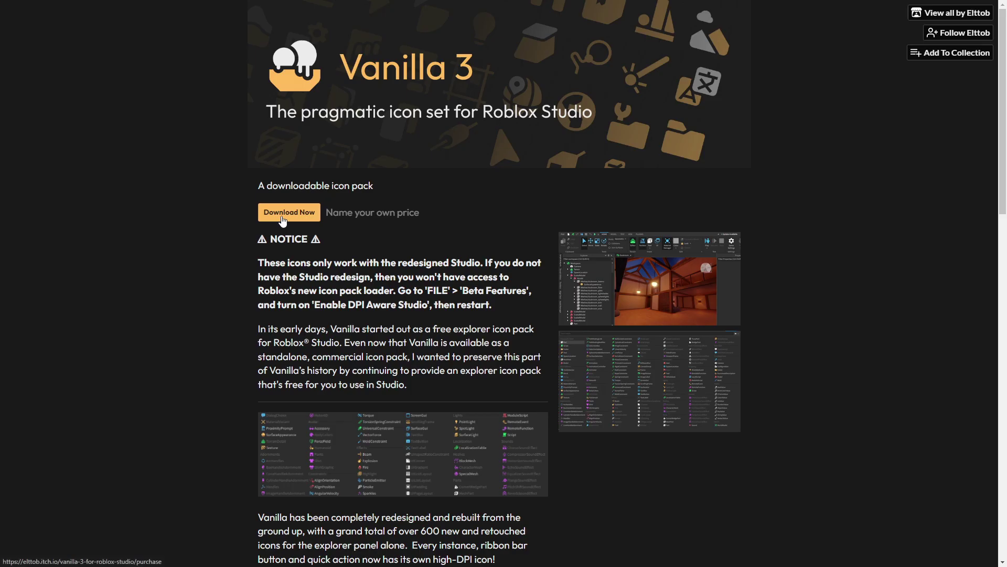
click(291, 211)
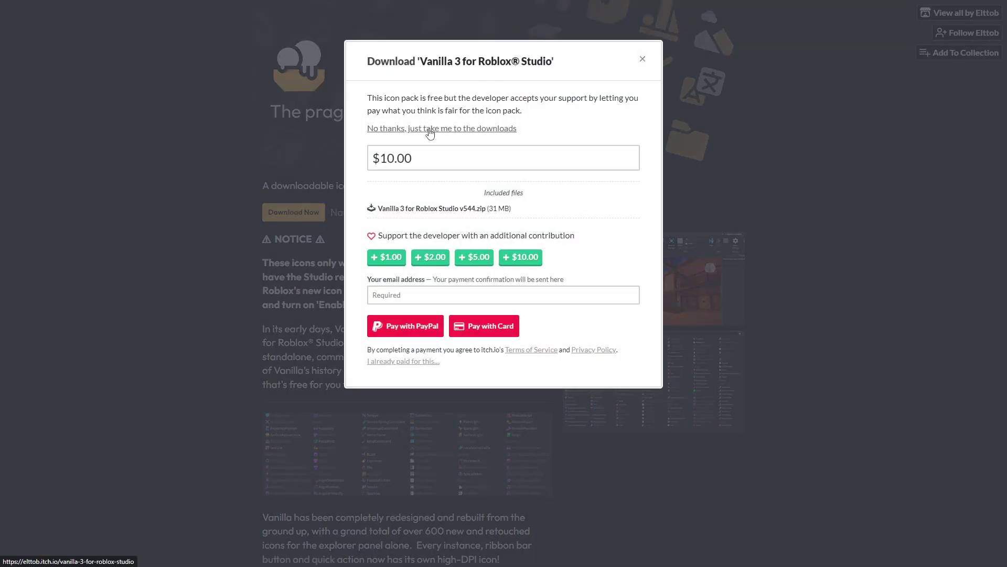
click(447, 131)
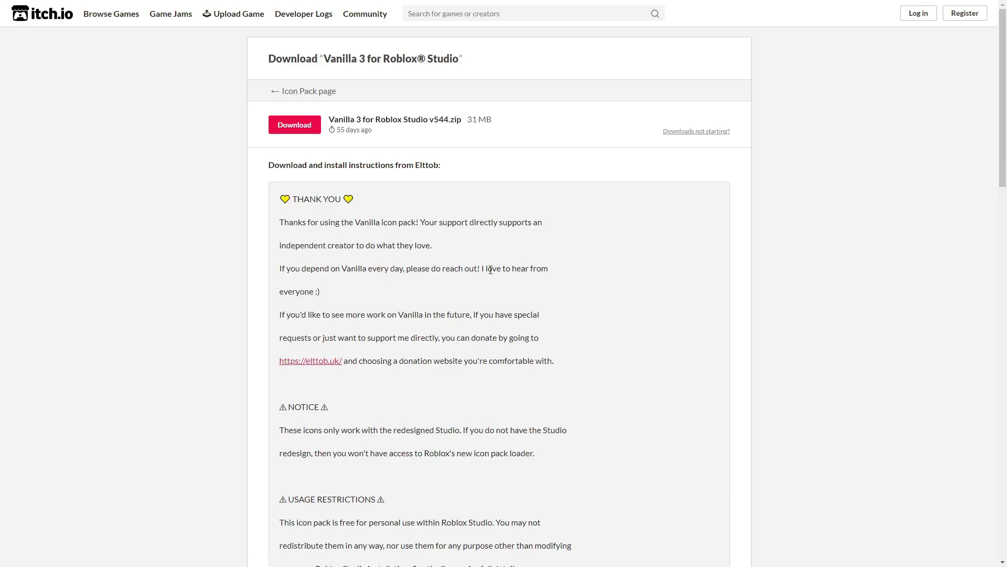
click(294, 124)
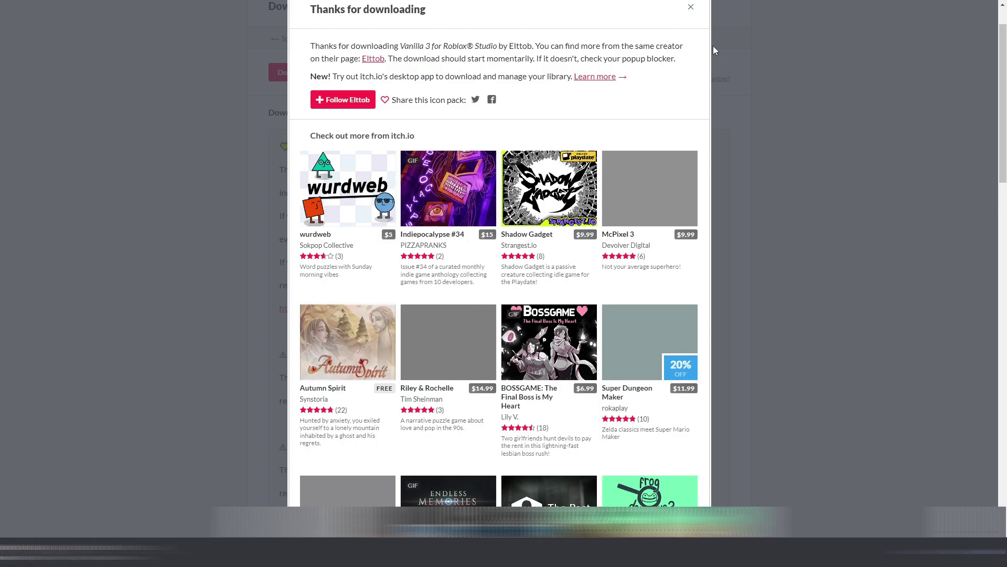
click(691, 7)
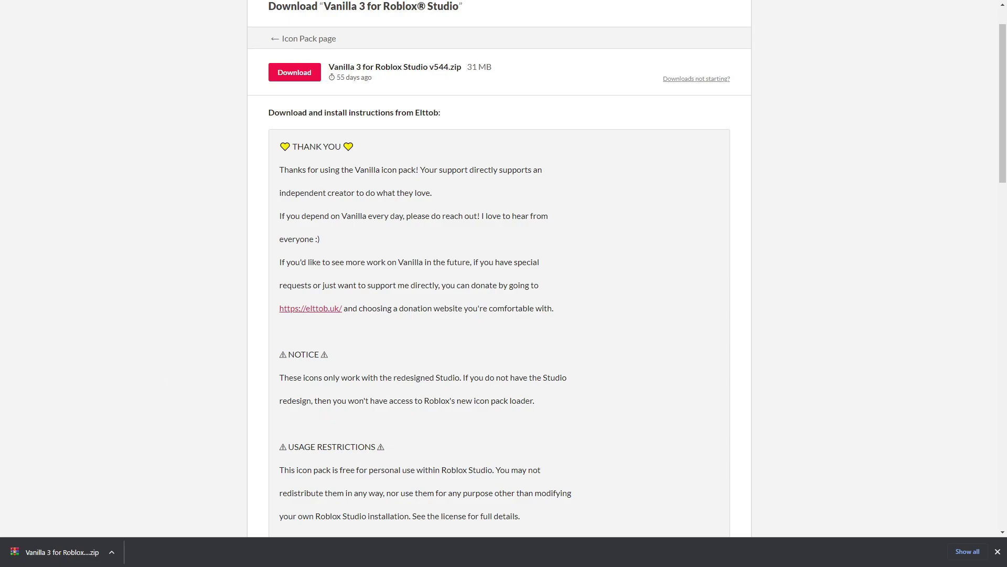
click(112, 552)
- Show the downloaded zip and move the WinRAR window to the upper right, off the instructions
click(141, 516)
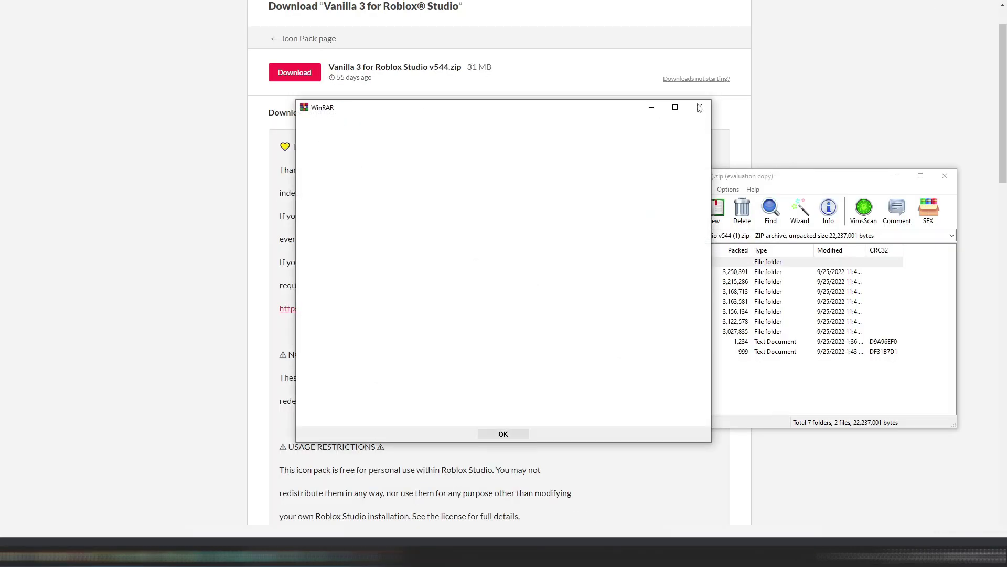
drag(692, 178, 546, 173)
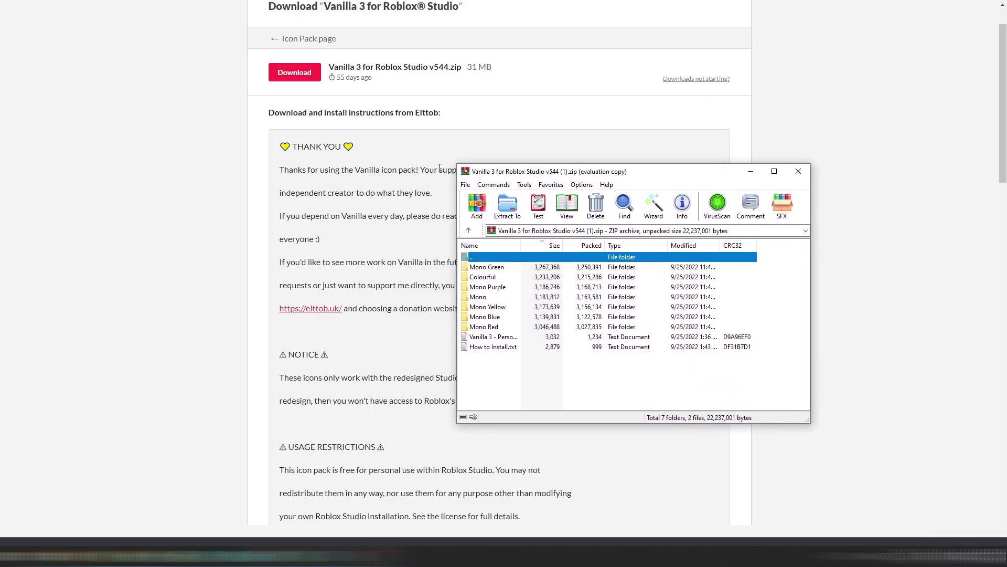
scroll(141, 215, down, 5)
scroll(141, 215, down, 5)
scroll(205, 285, up, 3)
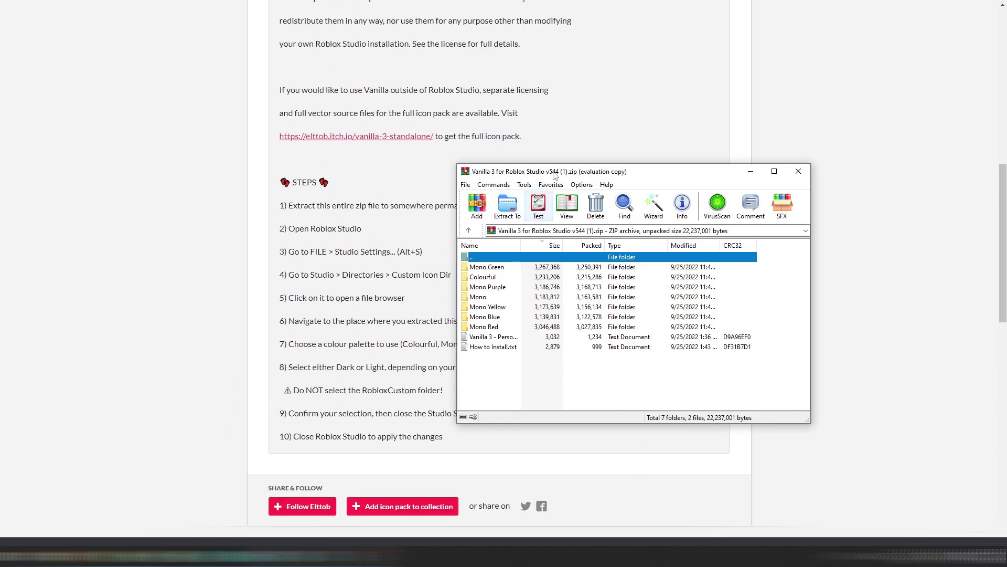
drag(563, 173, 670, 110)
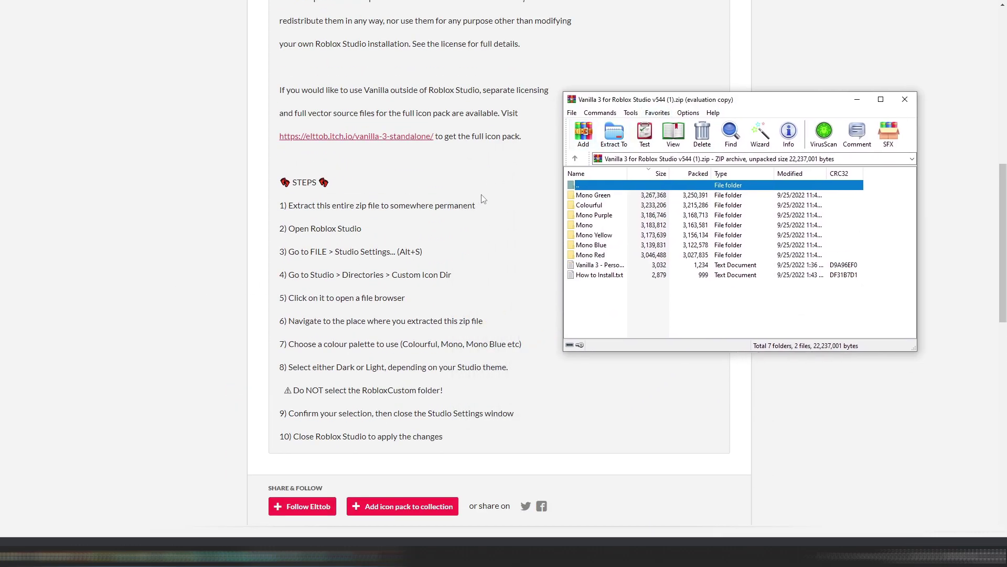
- Scroll the itch.io page to the install STEPS and highlight two of their lines
scroll(445, 215, down, 3)
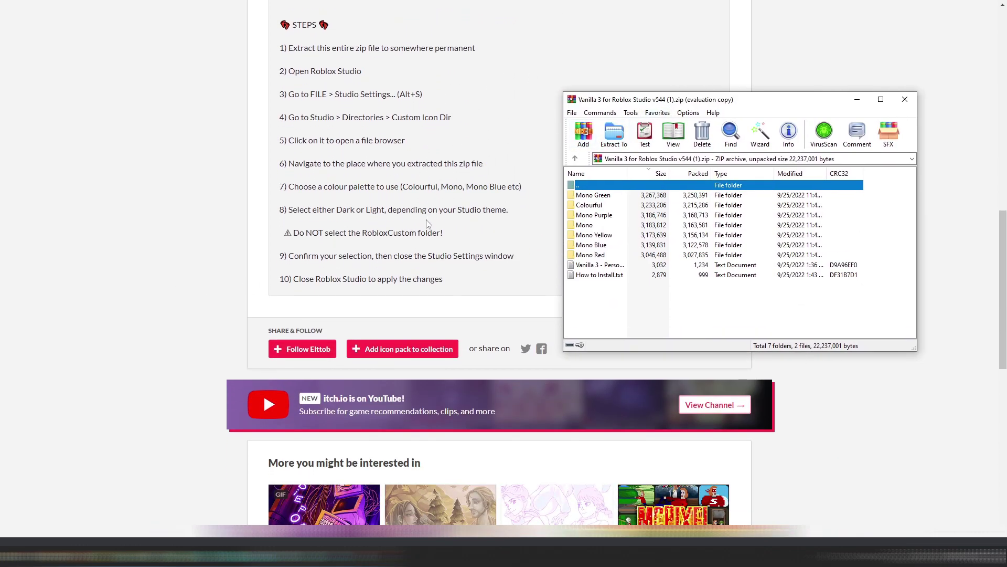
scroll(427, 224, up, 1)
click(212, 114)
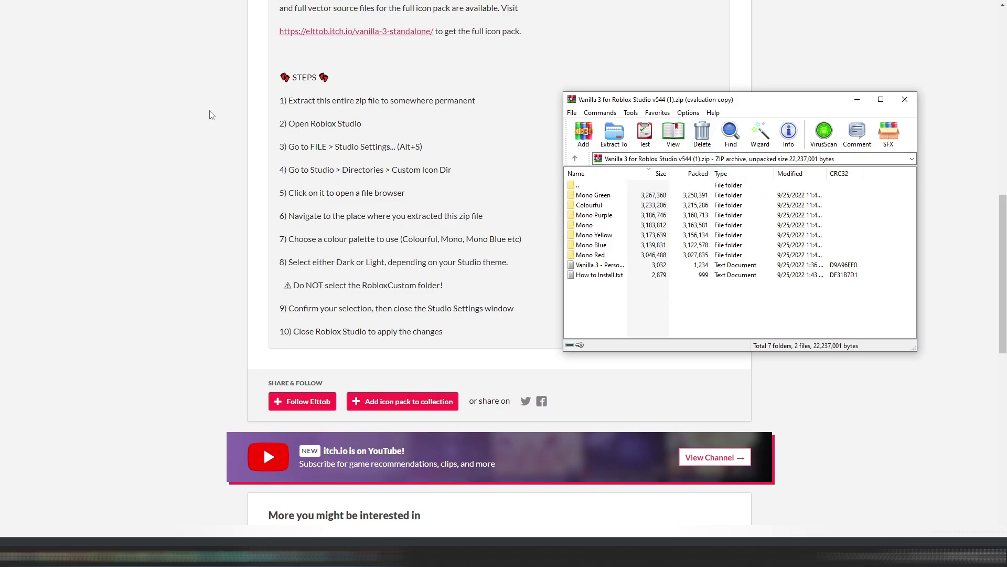
drag(302, 109, 362, 124)
click(367, 99)
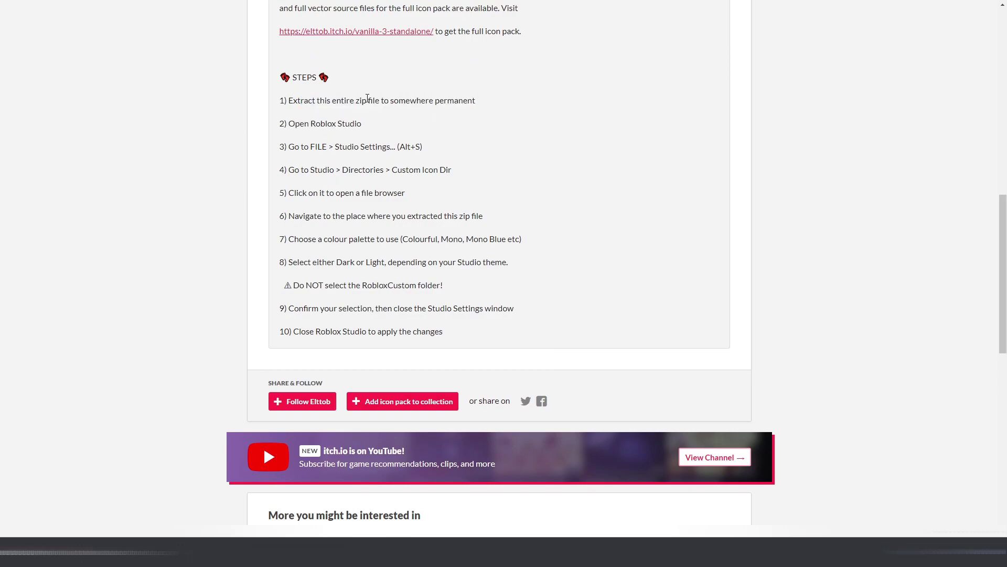
- Extract the Vanilla 3 archive to the default destination, then close WinRAR
key(alt+Tab)
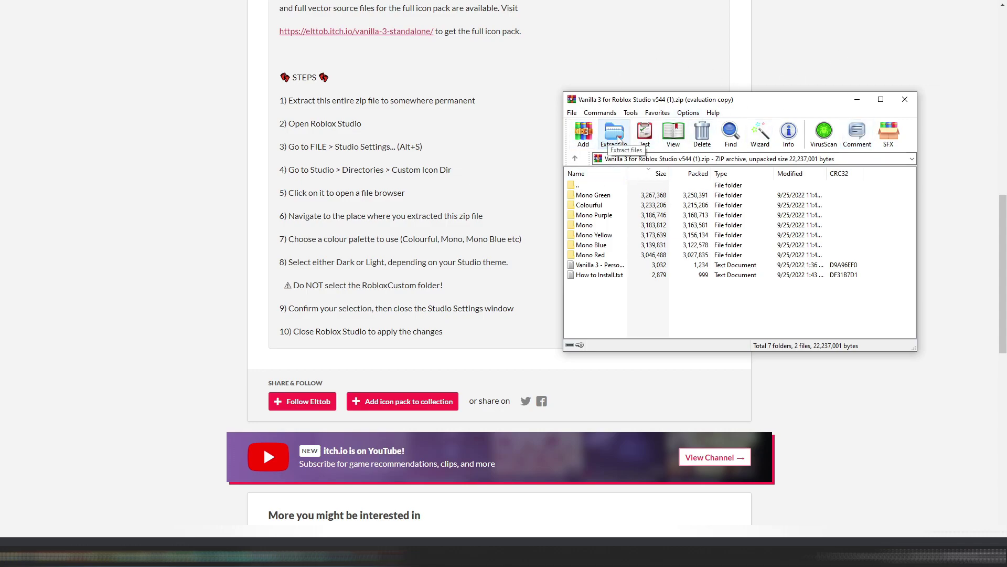
click(615, 138)
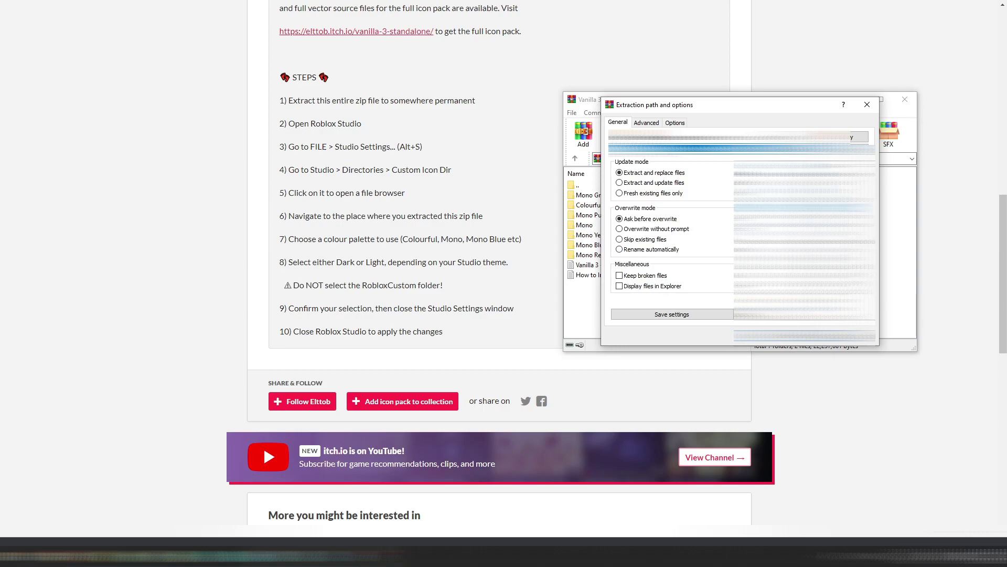
key(Return)
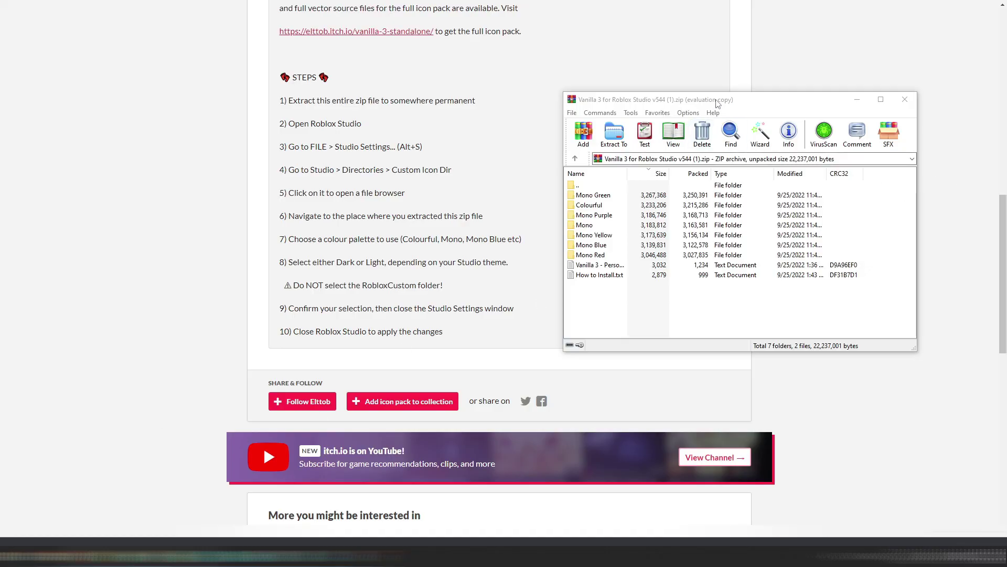
drag(758, 106, 697, 115)
click(844, 109)
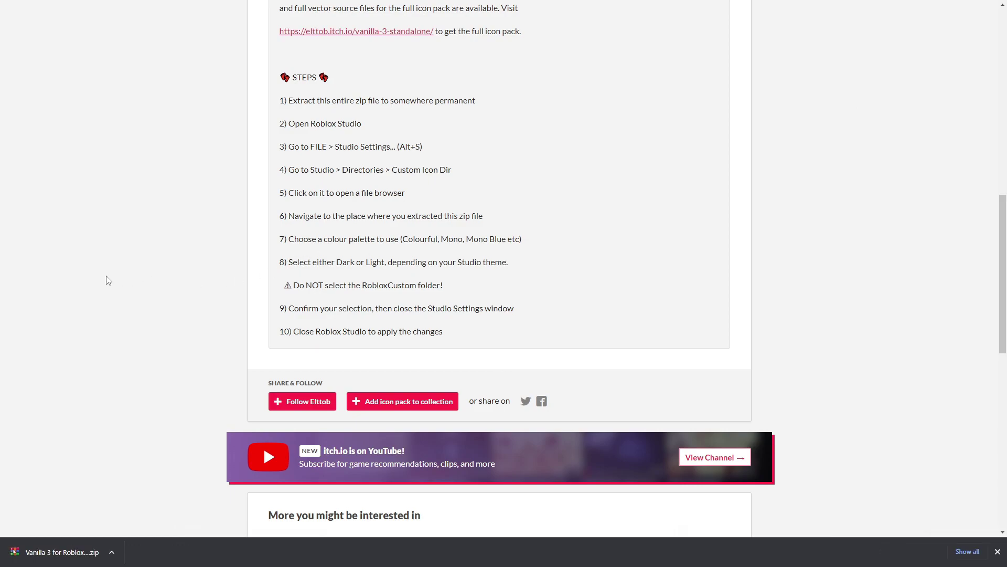
scroll(151, 255, up, 2)
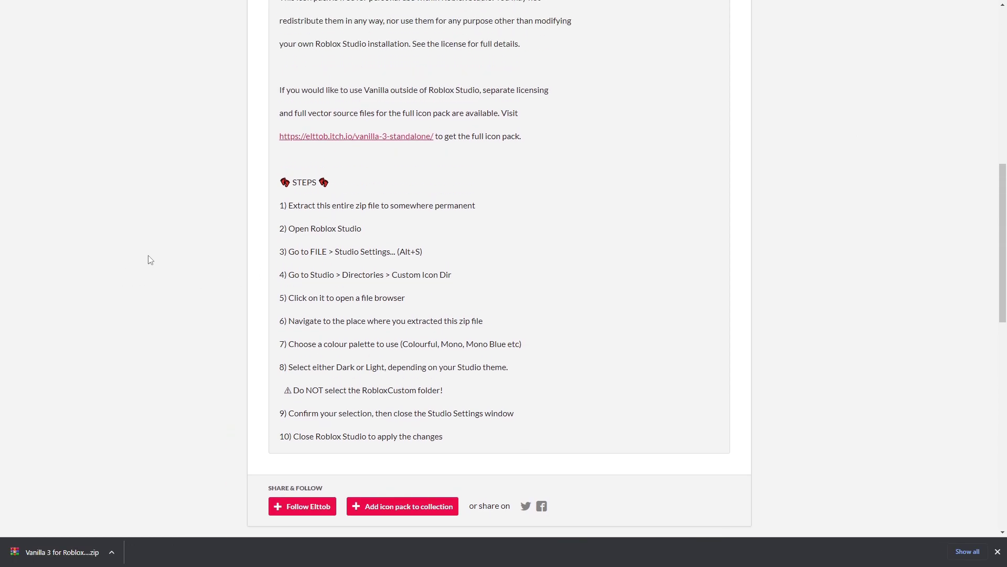
scroll(376, 312, down, 1)
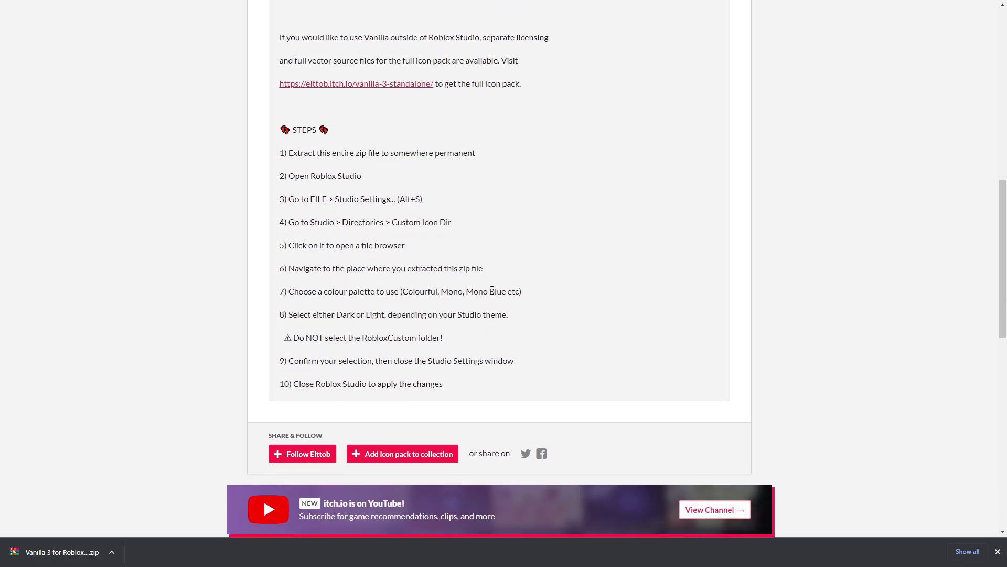
drag(313, 315, 439, 315)
click(341, 346)
drag(343, 338, 426, 339)
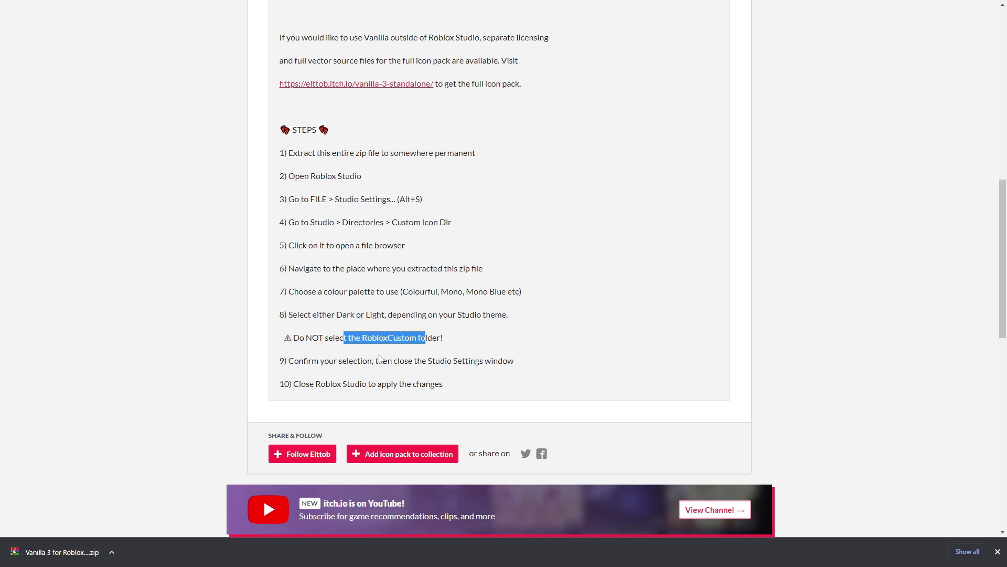
click(328, 363)
drag(329, 363, 425, 357)
click(426, 360)
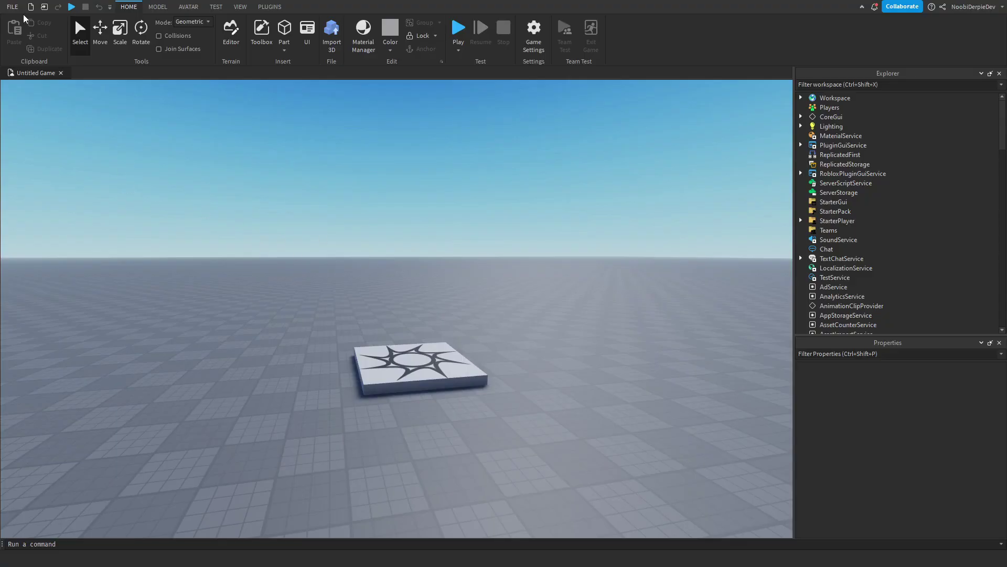
- Set Studio Settings' Custom Icon Dir to the Desktop > Colourful > Dark folder
click(13, 7)
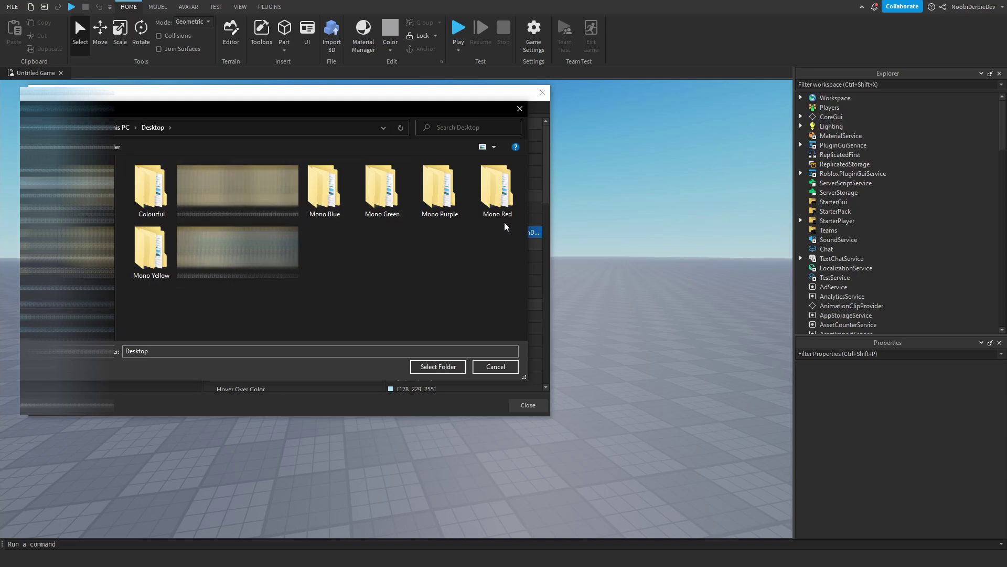
double_click(152, 191)
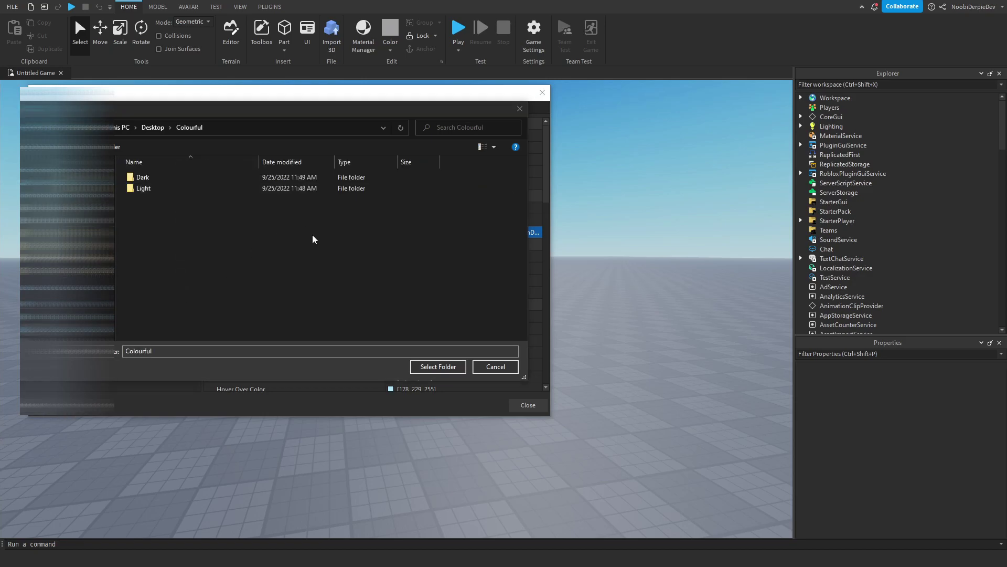
double_click(196, 178)
key(alt+Left)
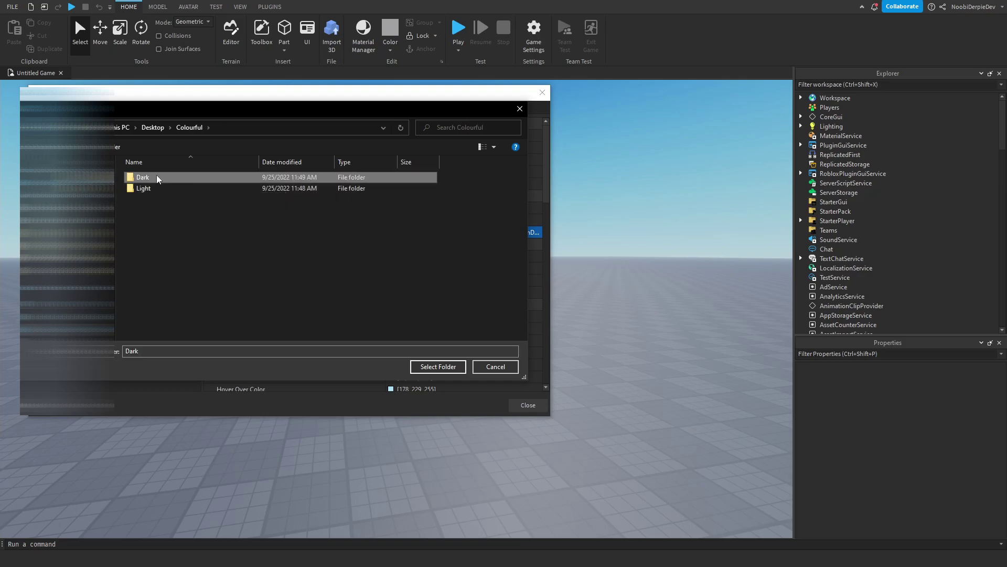
click(446, 367)
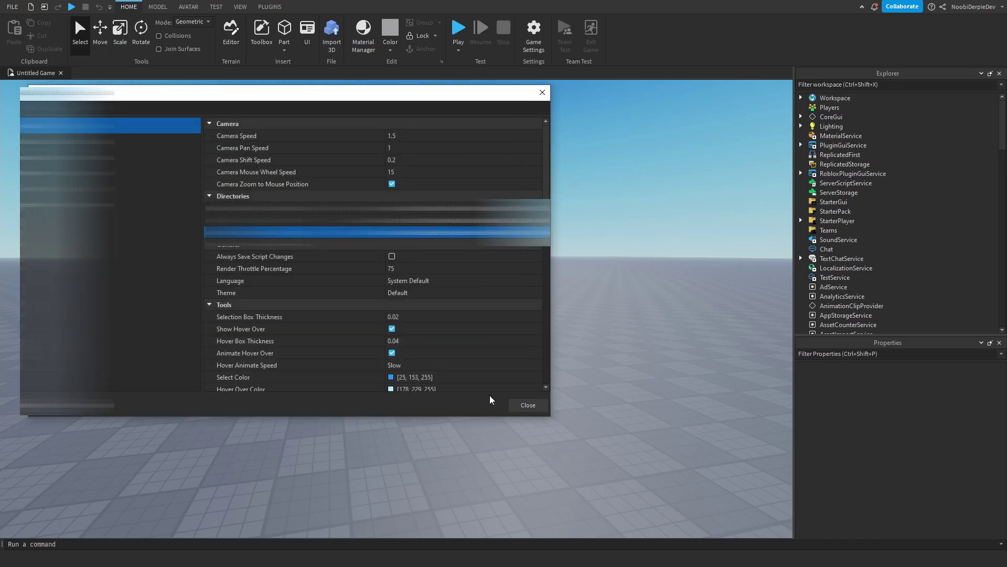
- Close Studio Settings to apply the Colourful Dark icon directory
click(529, 406)
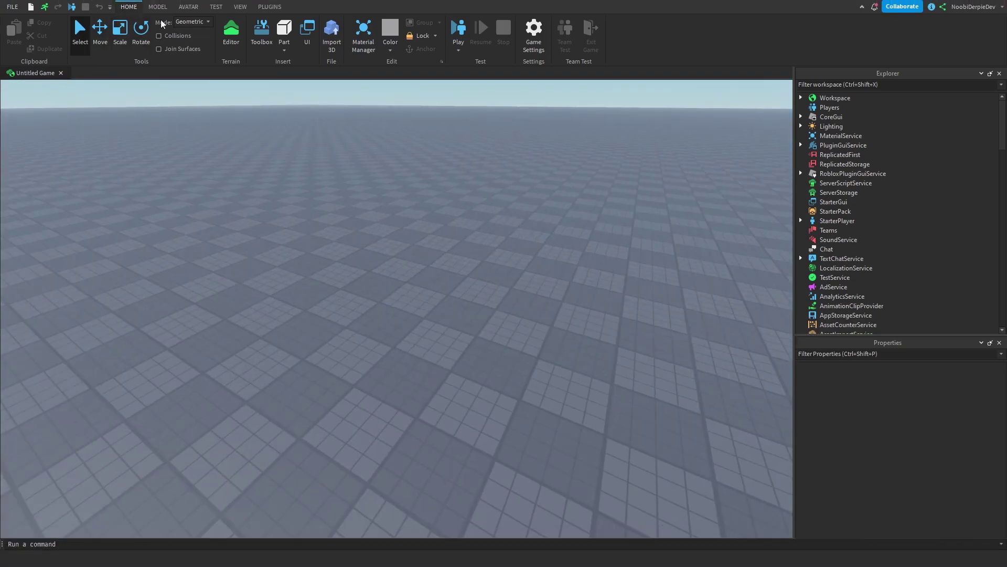
- Insert two Scripts, a ModuleScript and a Folder under ServerScriptService
click(860, 183)
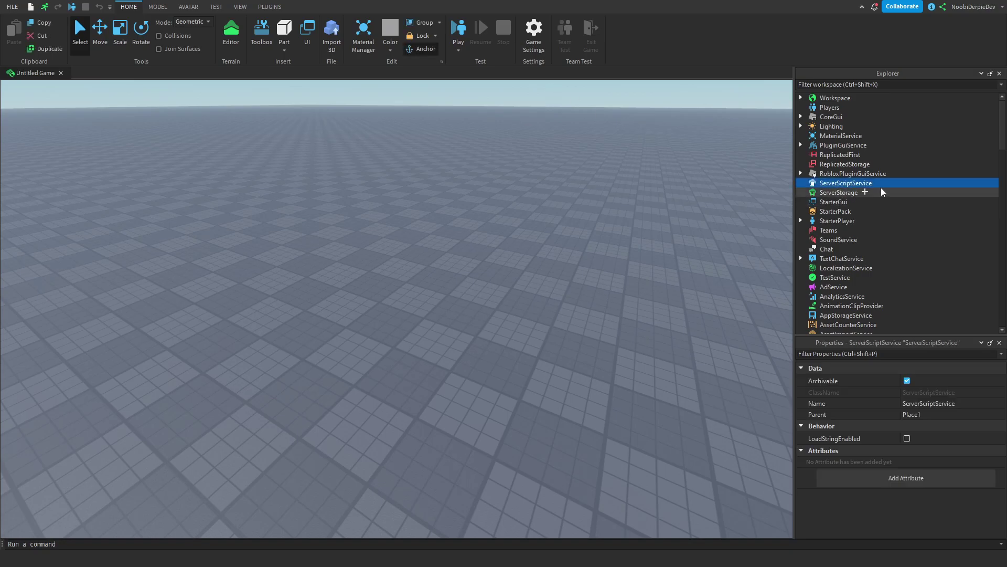
click(876, 183)
click(834, 222)
click(879, 183)
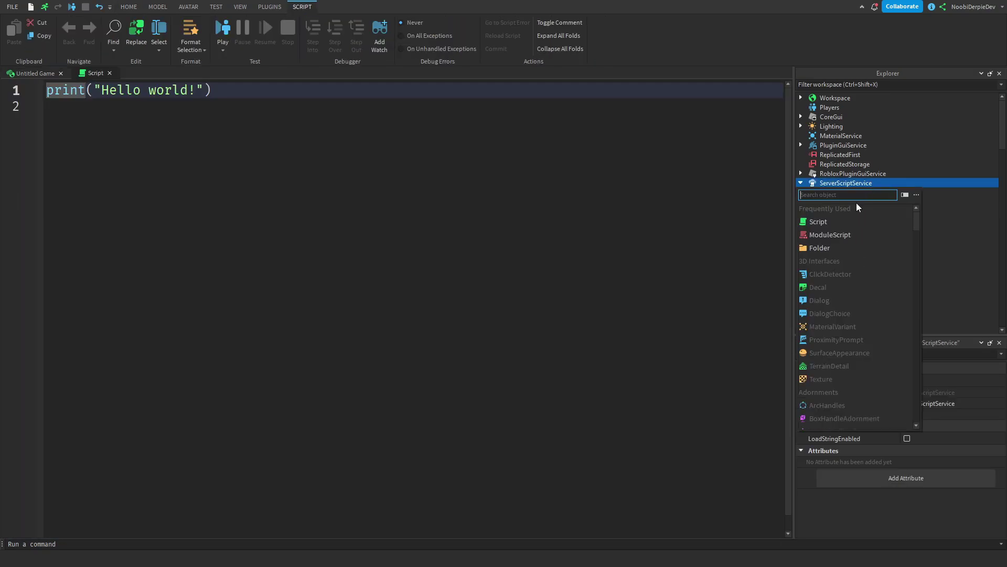
click(839, 225)
click(880, 184)
click(830, 235)
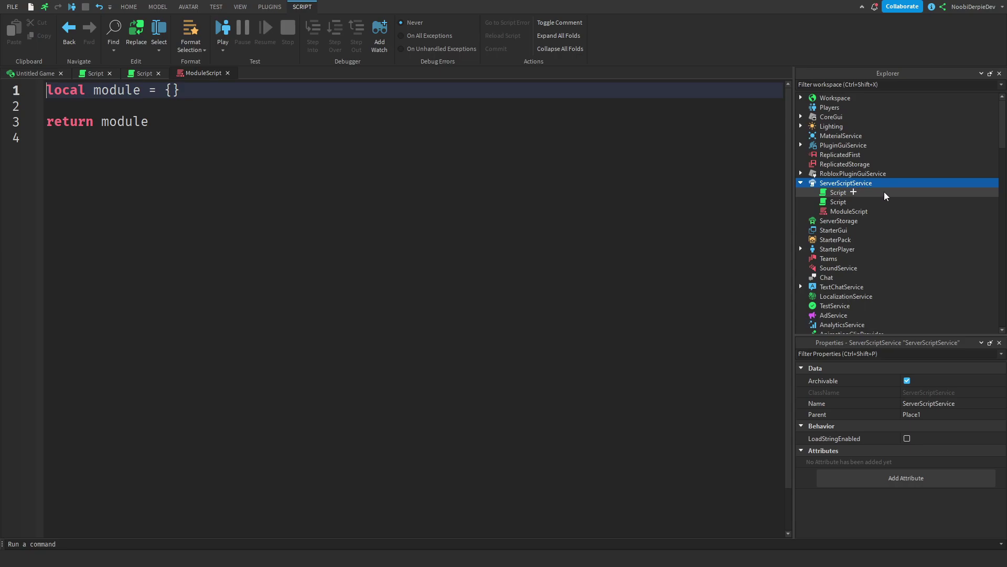
click(882, 184)
click(820, 248)
- Add a Dialog and a RemoteEvent (found by searching 'remote') under ServerScriptService
click(879, 183)
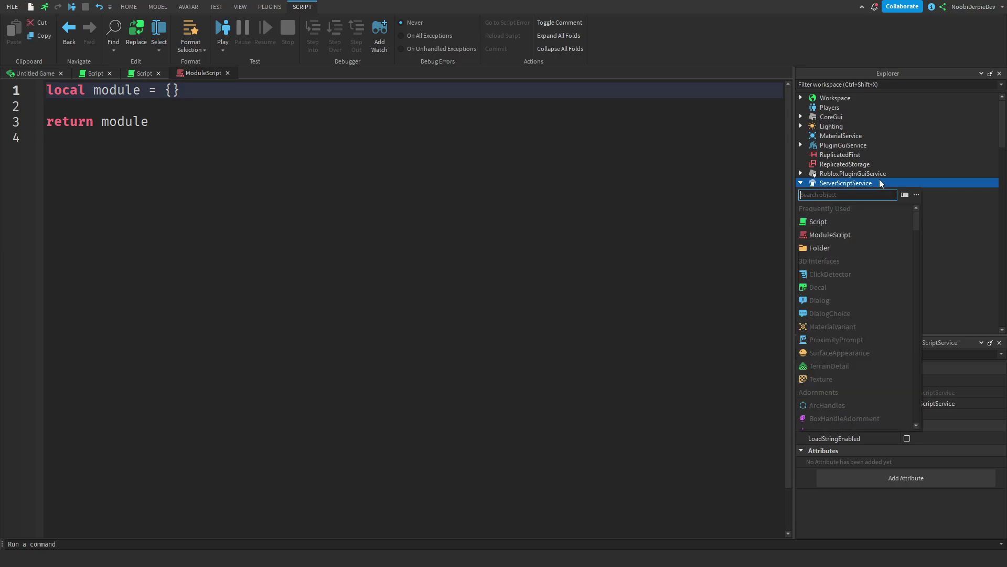
click(820, 300)
click(882, 182)
text(remote)
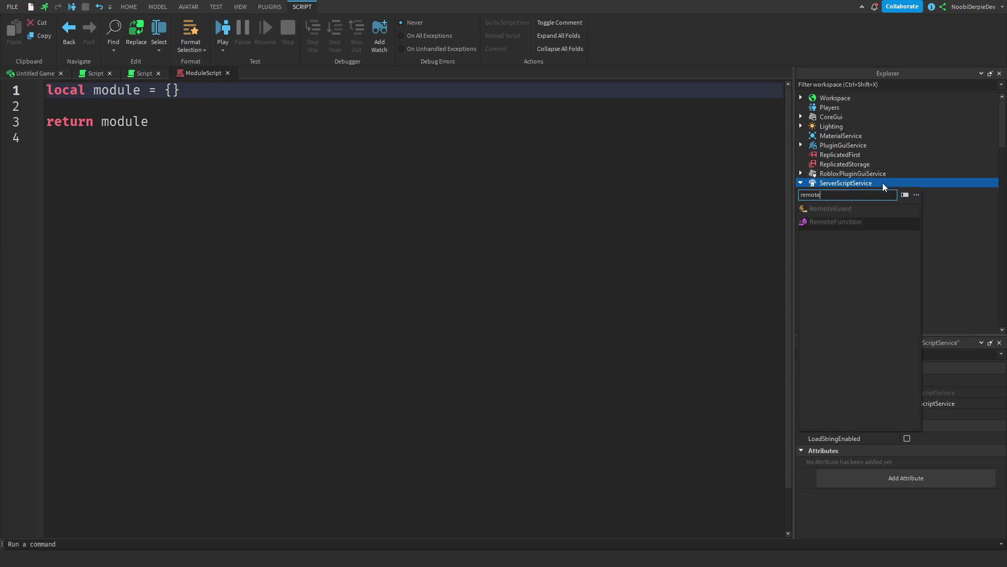
click(835, 209)
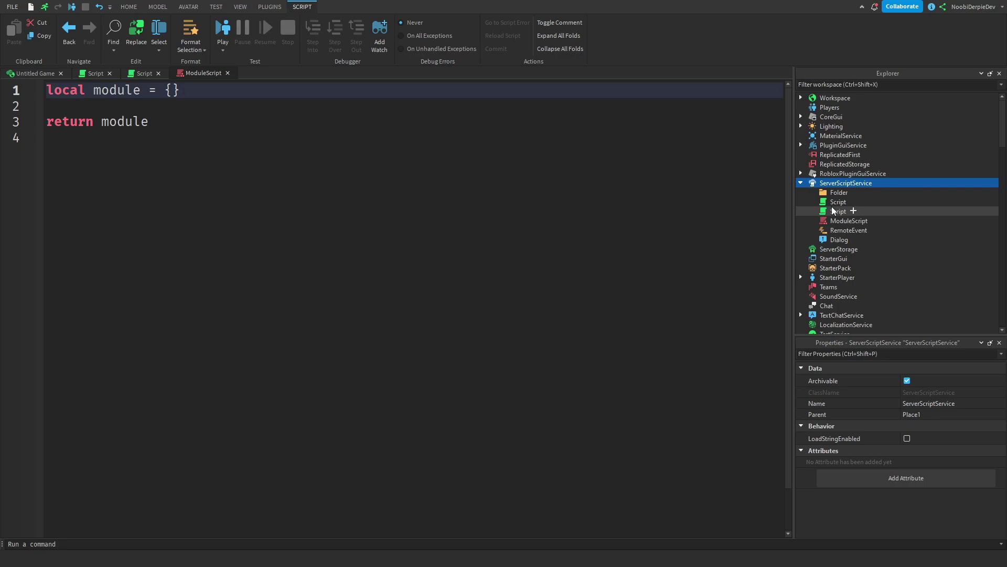
- Close the ModuleScript and both Script editor tabs
click(227, 73)
click(109, 72)
click(109, 73)
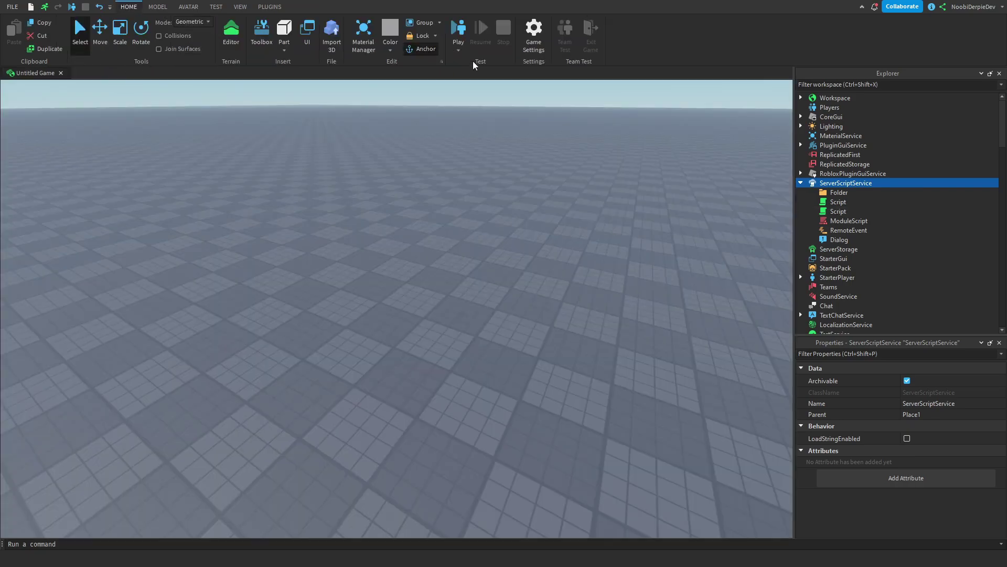
click(158, 6)
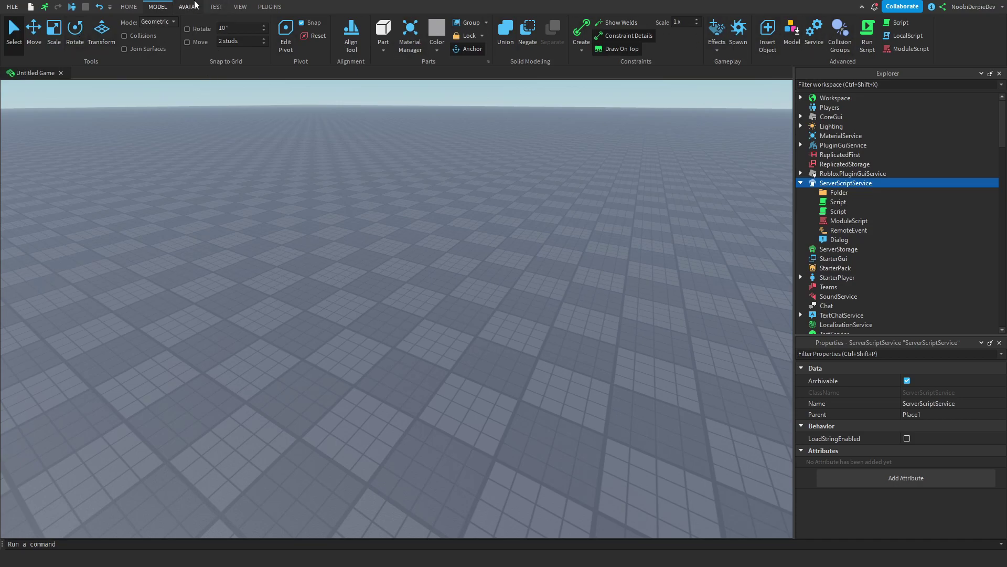
click(188, 7)
click(216, 7)
click(241, 7)
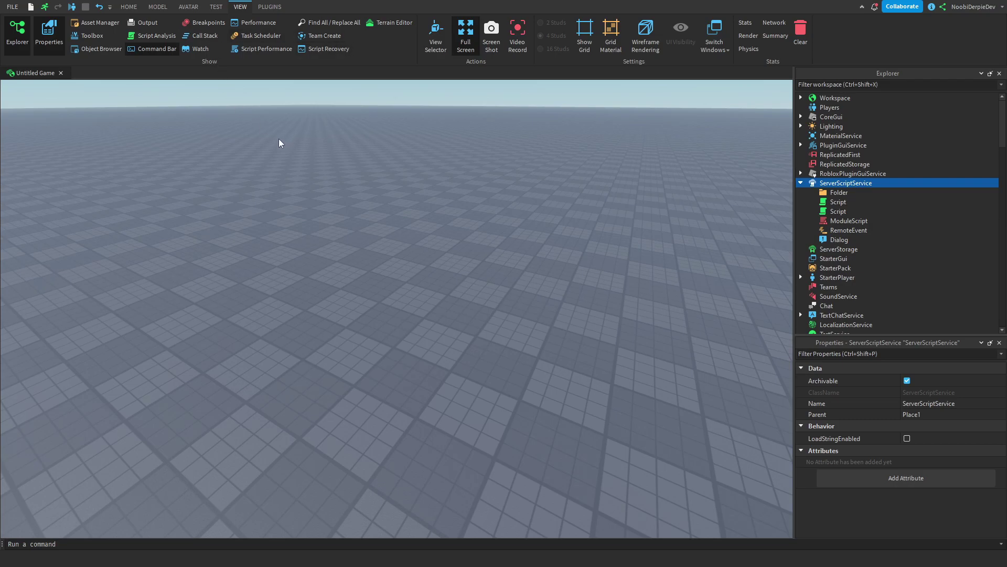
click(128, 7)
right_drag(316, 209, 316, 209)
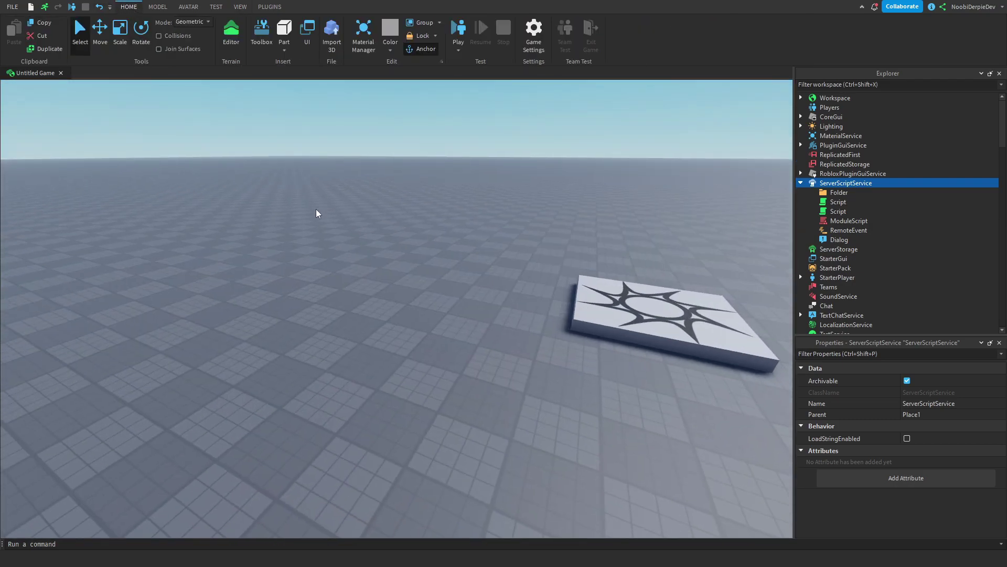